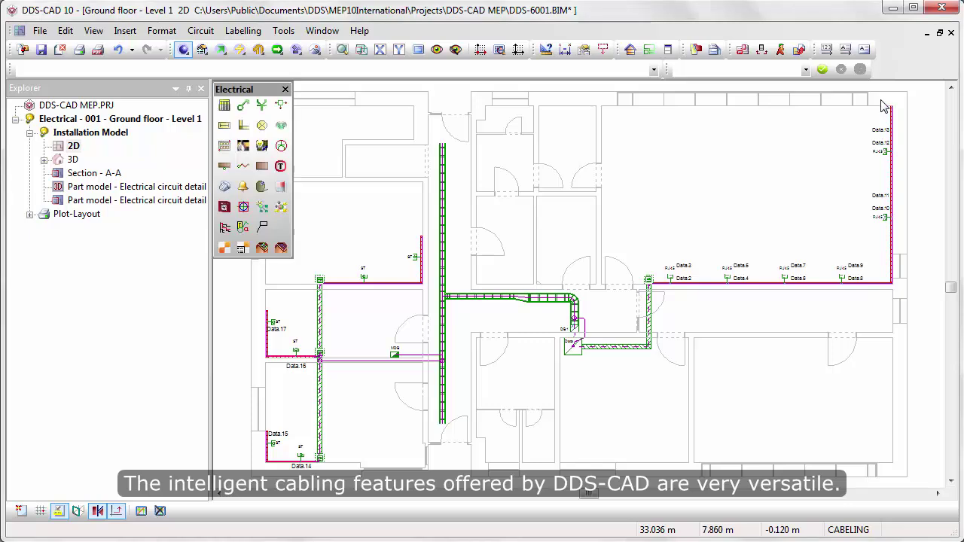
Place a stacked cable label beside the duct near Data.2–Data.13, then inspect the Data-2.5 cable details
click(883, 98)
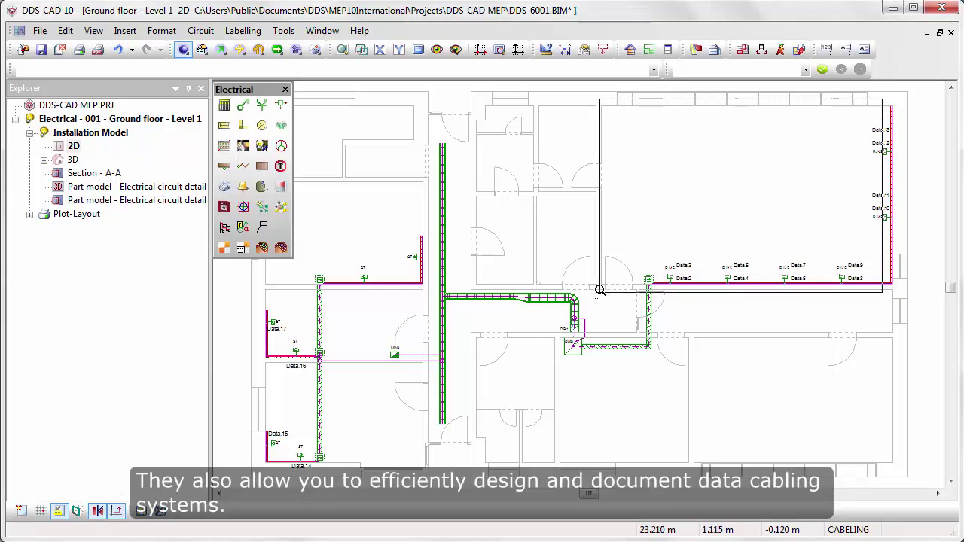
click(522, 354)
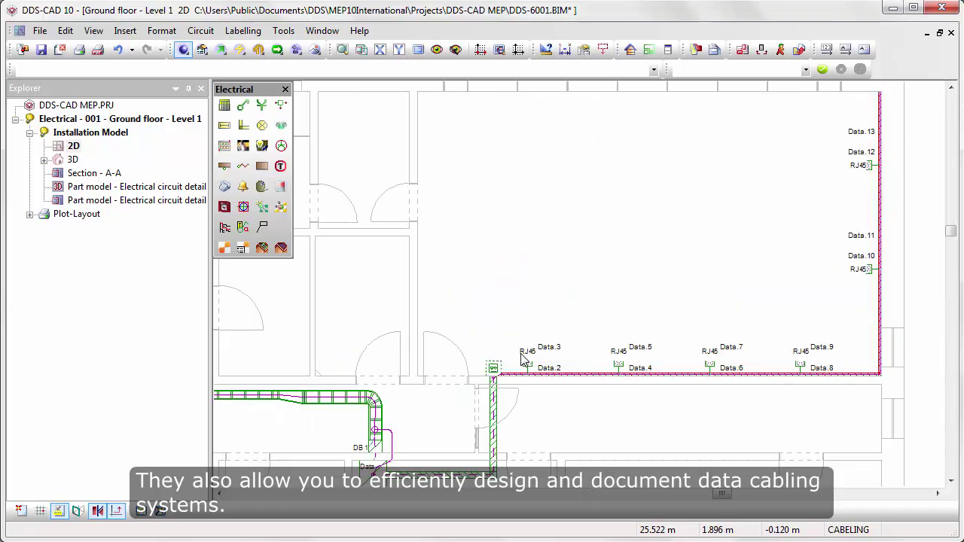
click(263, 229)
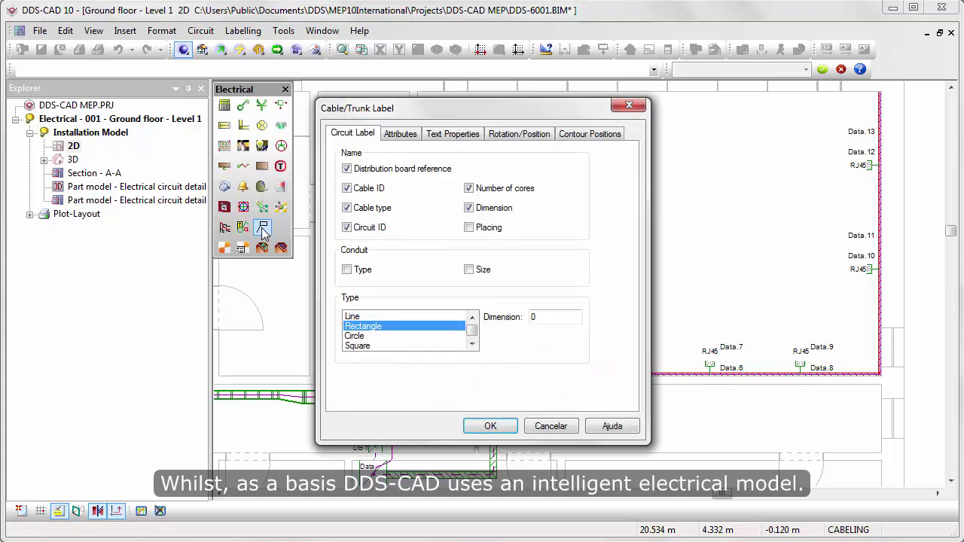
click(467, 428)
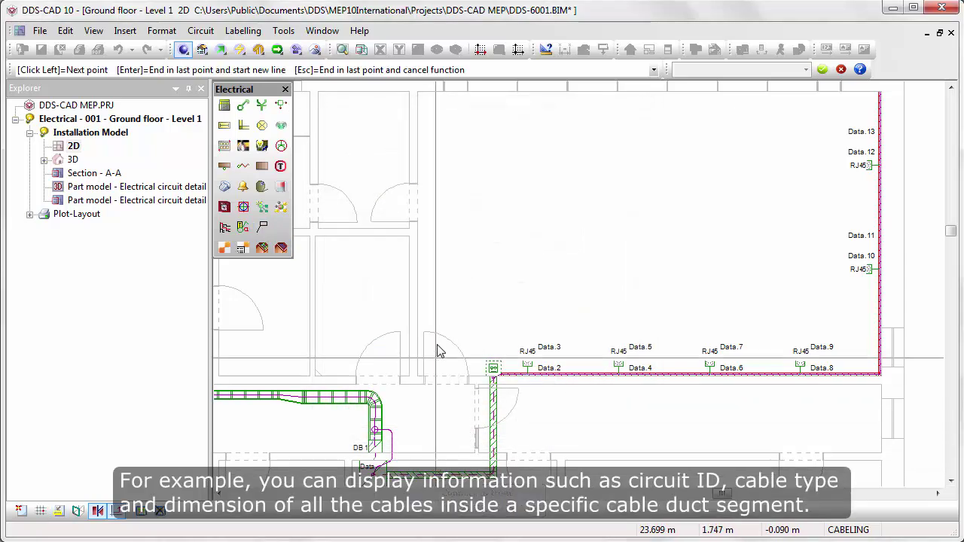
click(445, 169)
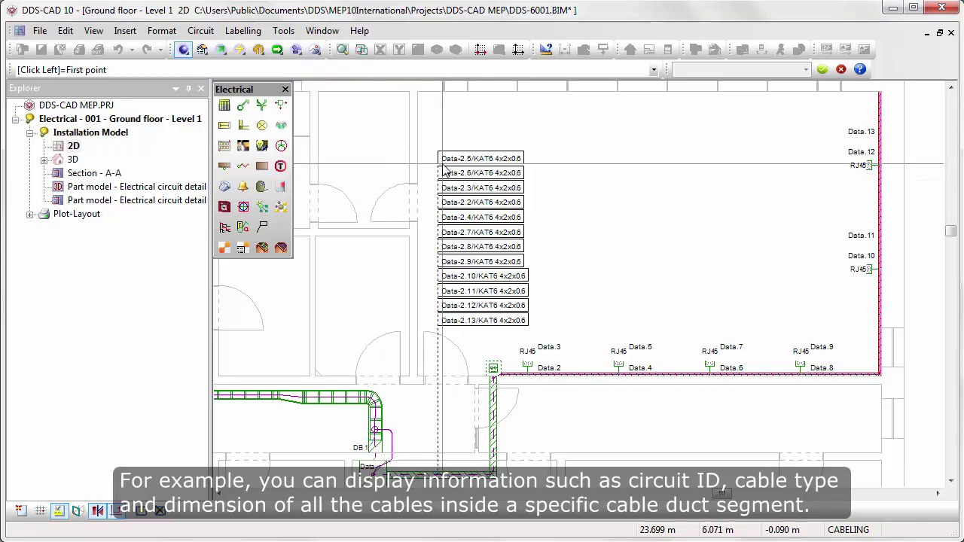
key(Escape)
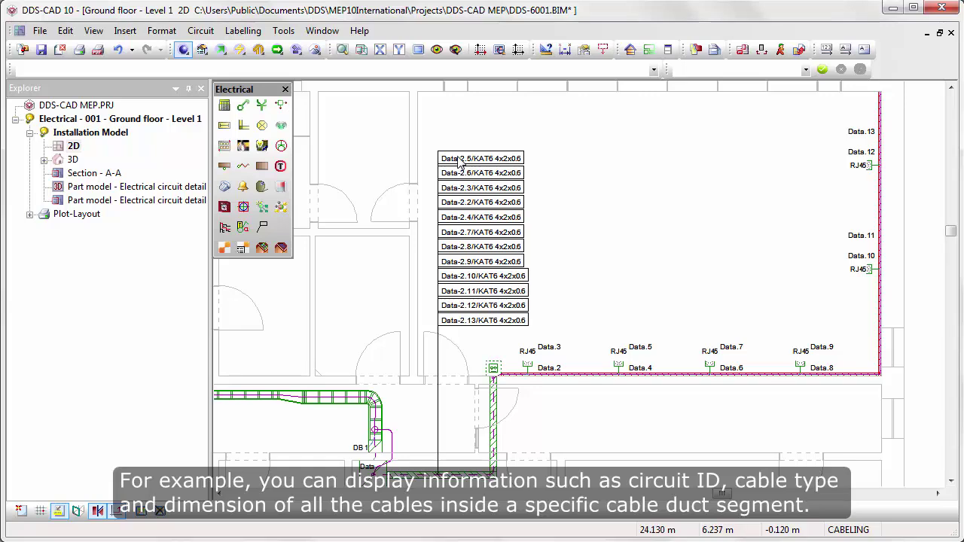
double_click(460, 160)
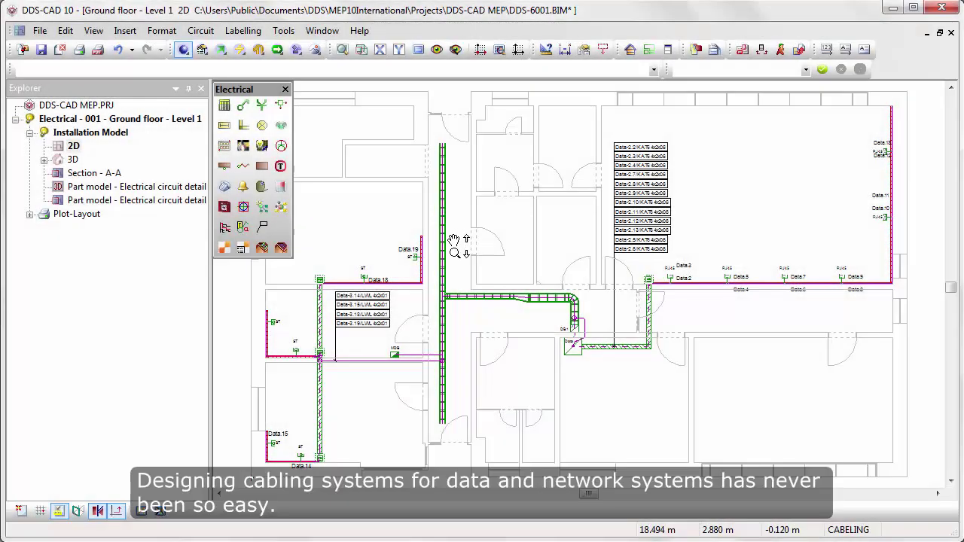
Zoom into the left cable trunk, framing the Data-3.x labels and the MDB board
drag(466, 259, 220, 481)
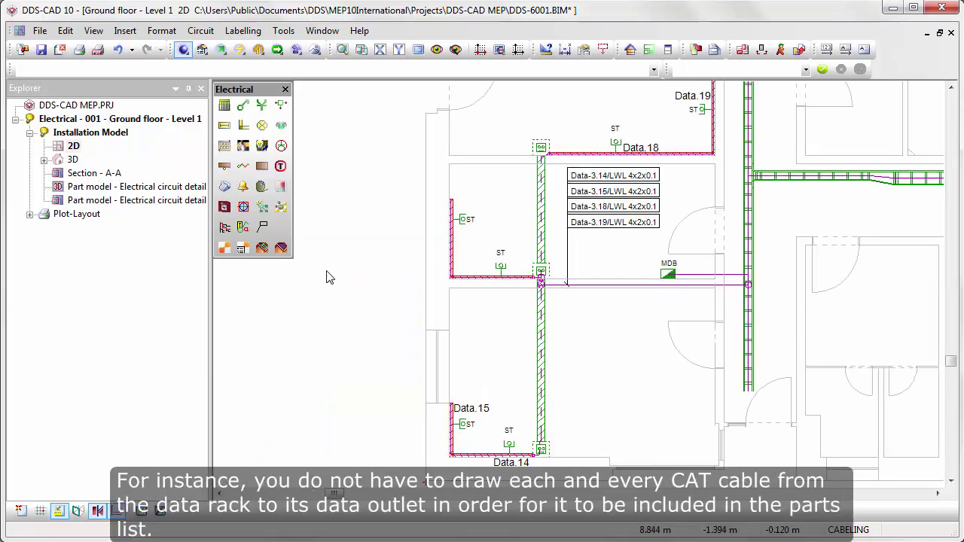
drag(386, 154, 719, 296)
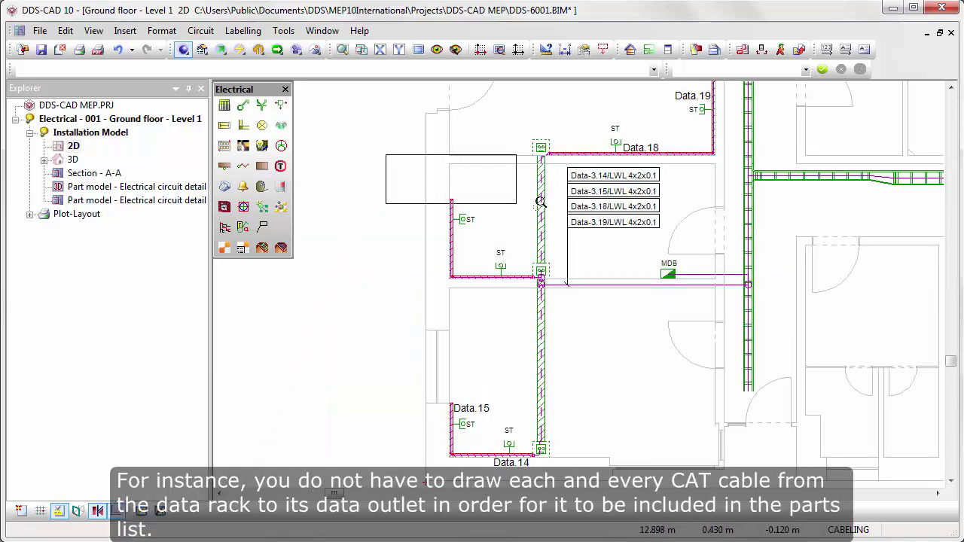
click(719, 296)
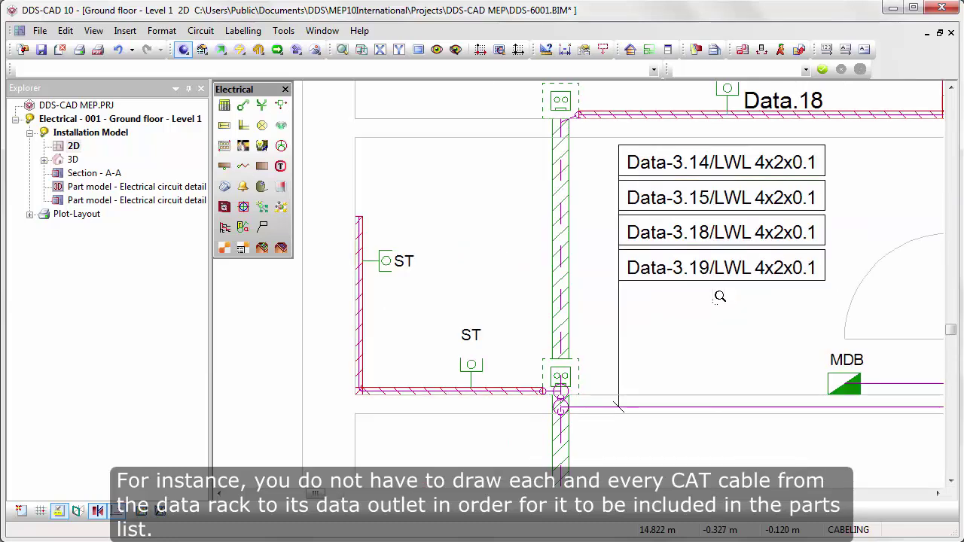
Select unconnected circuit 16 (LWL 4x2x0.1) in the Data board's circuit list and start drawing it
click(223, 111)
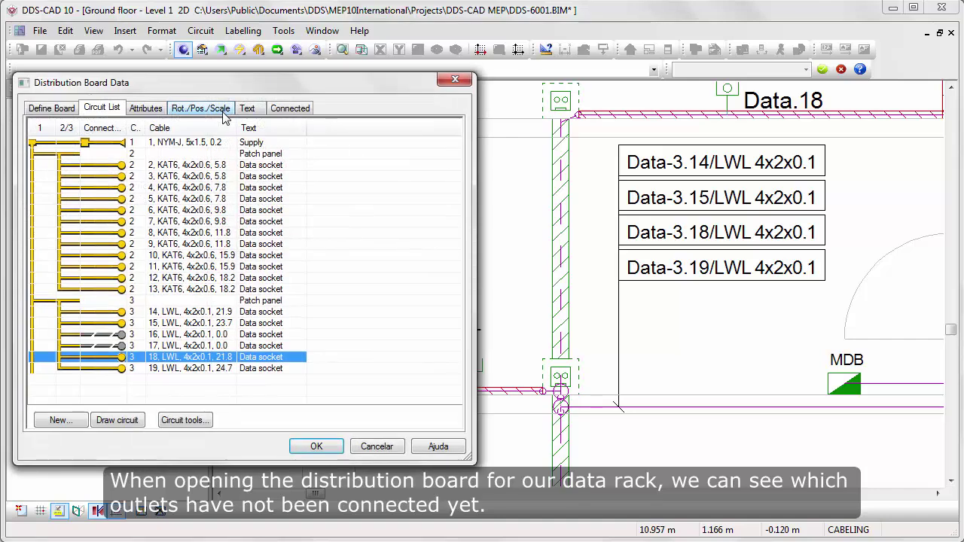
click(125, 335)
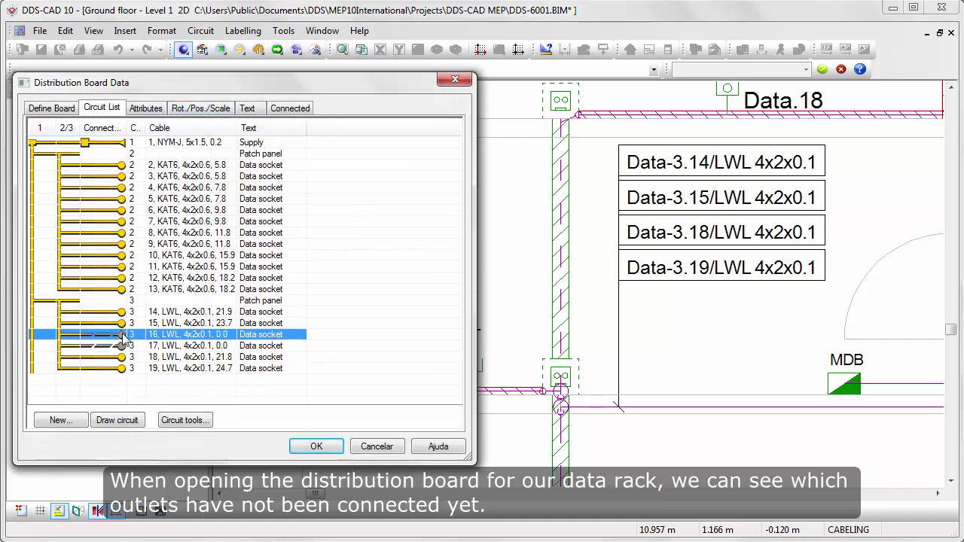
click(113, 420)
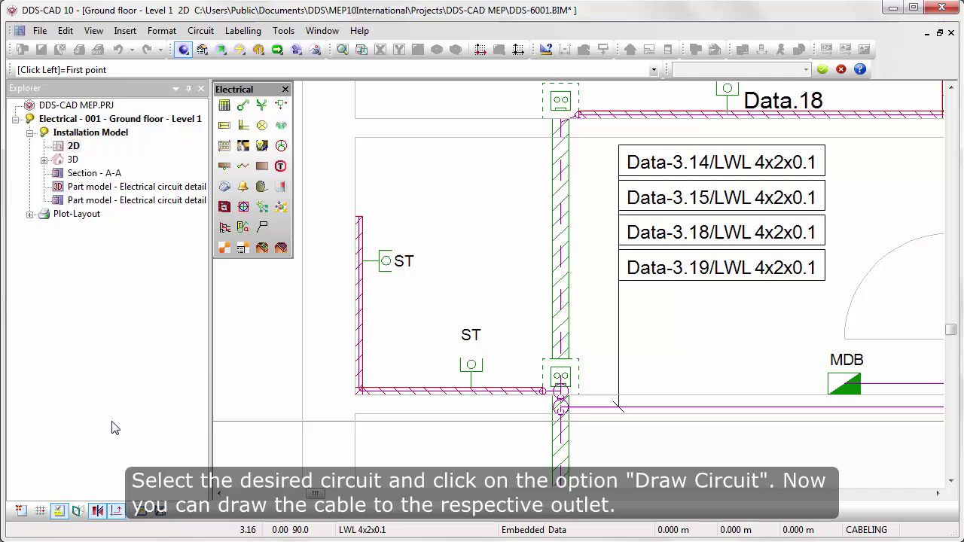
Run circuits 16 and 17 from the cable trunk to outlets Data.16 and Data.17
click(360, 269)
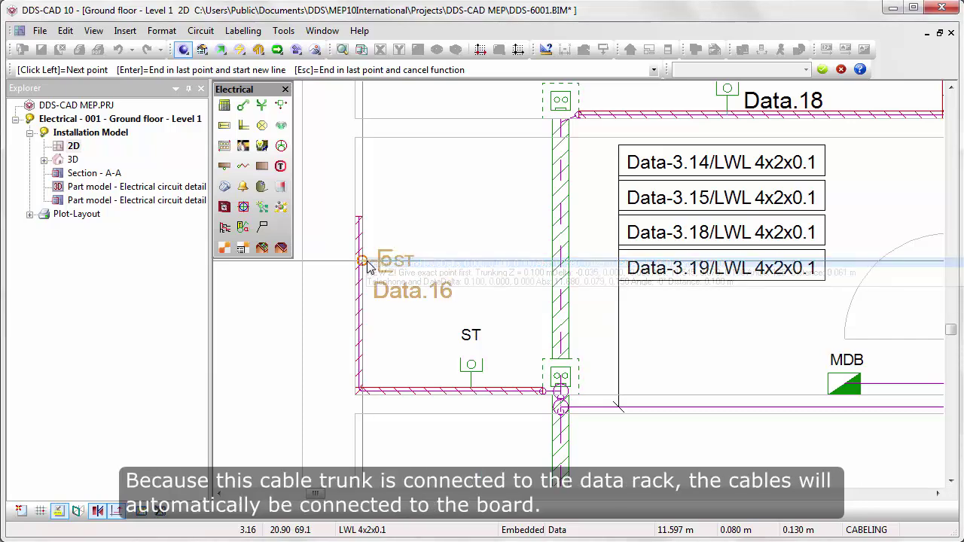
key(Escape)
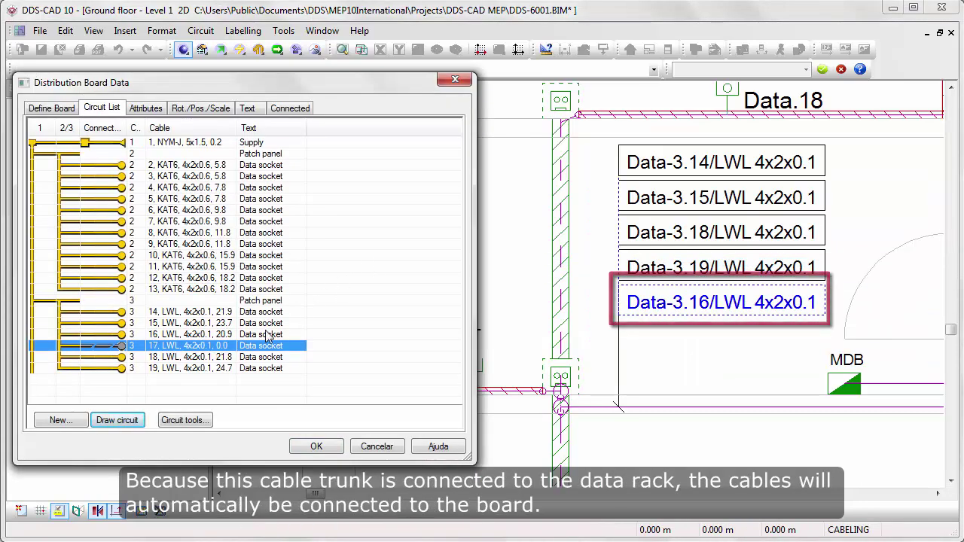
click(132, 420)
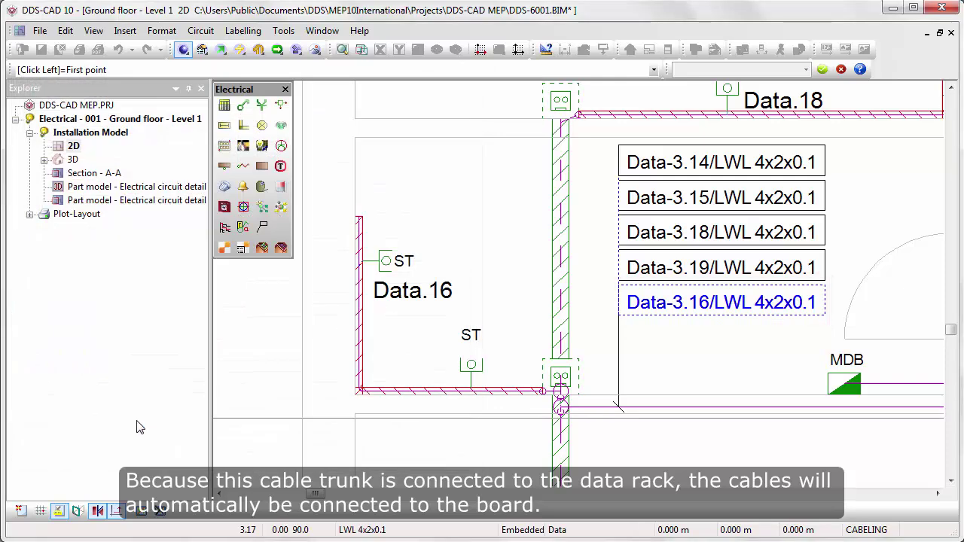
click(463, 394)
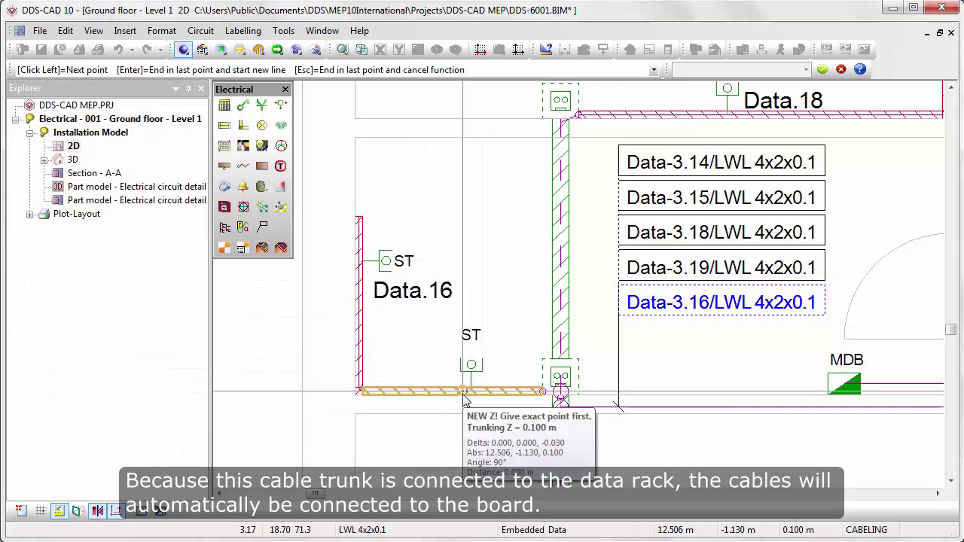
click(471, 388)
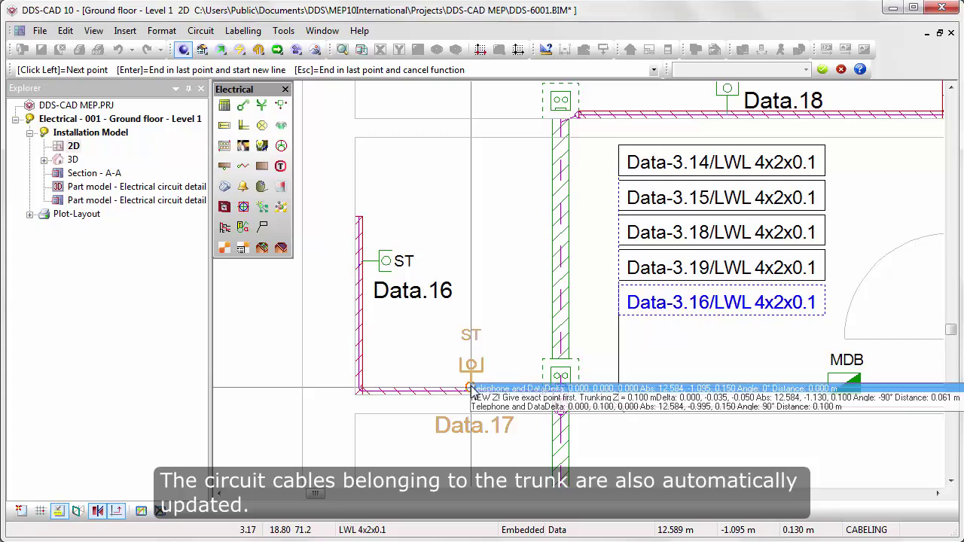
key(Escape)
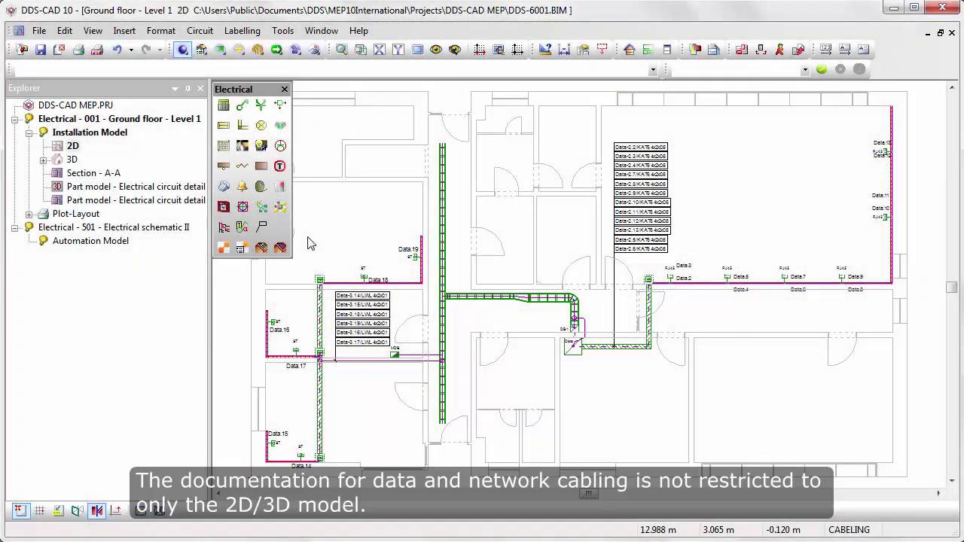
For the Data board in Electrical schematic II, add Datatechnic > Patchpanel List and Layout > A4 Portrait sheets
double_click(123, 241)
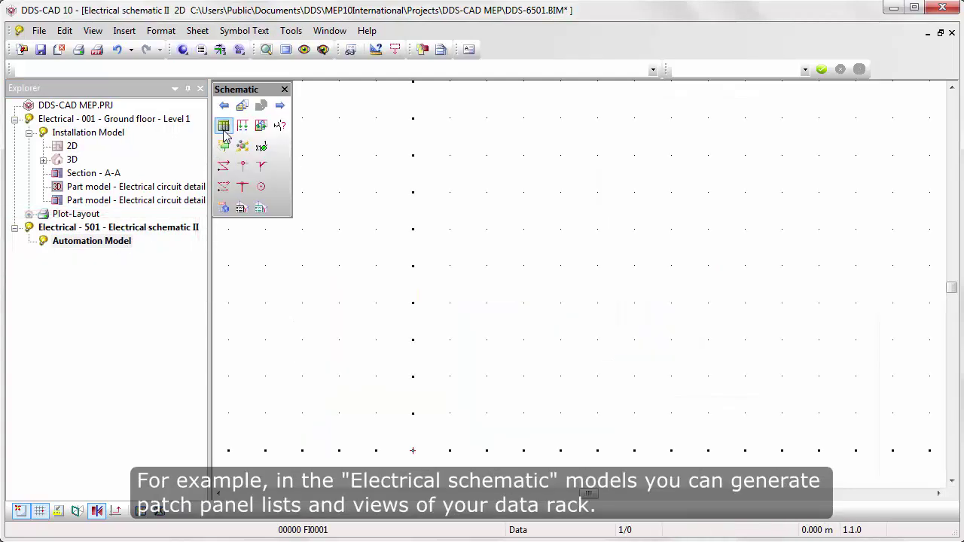
click(225, 129)
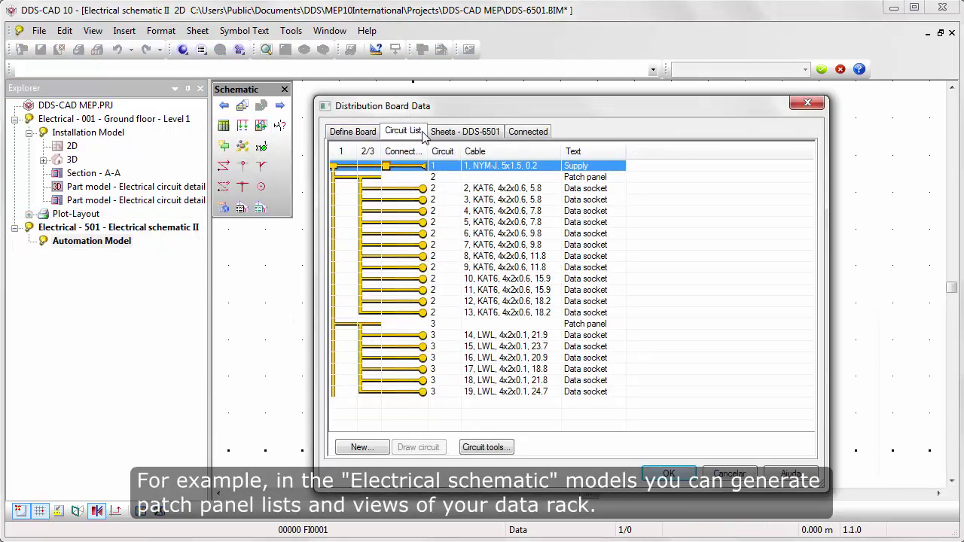
click(435, 135)
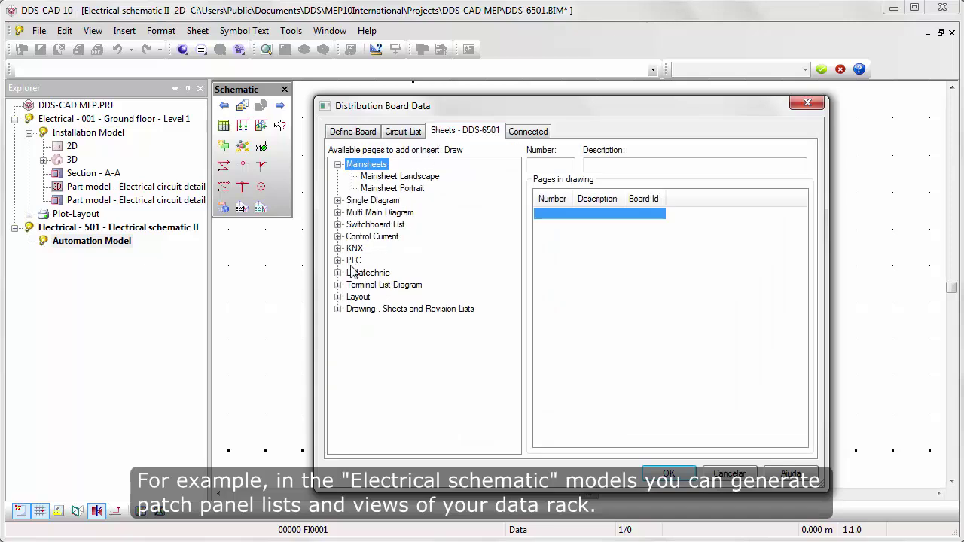
click(339, 273)
double_click(371, 286)
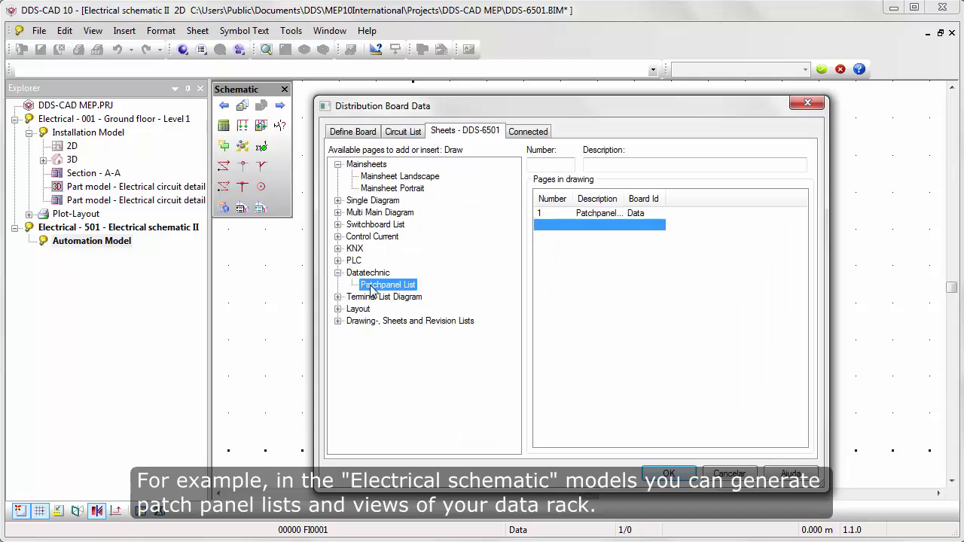
click(338, 308)
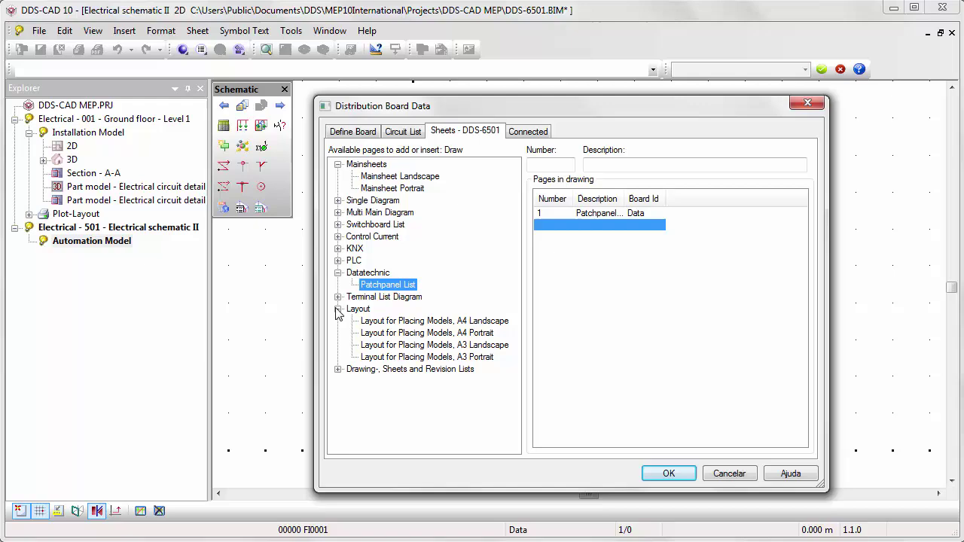
double_click(370, 333)
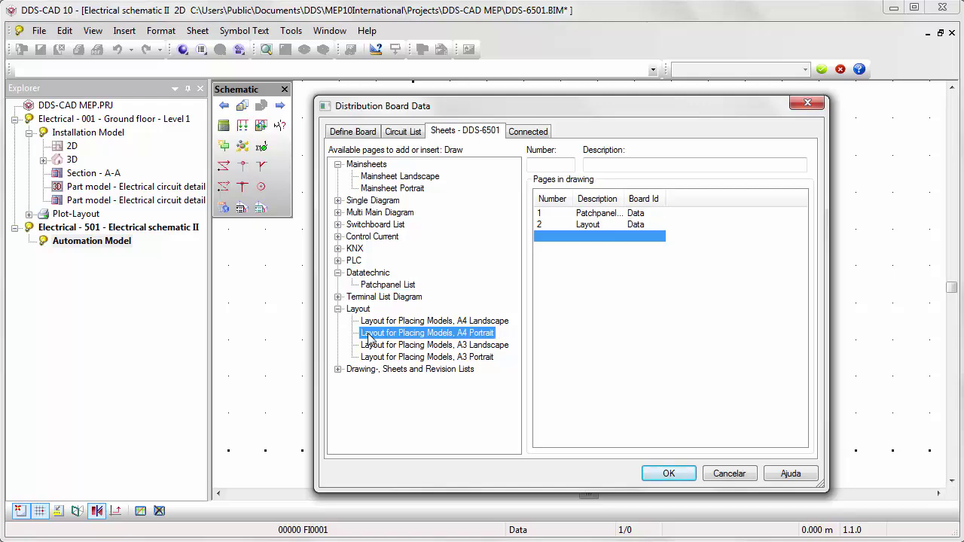
click(668, 473)
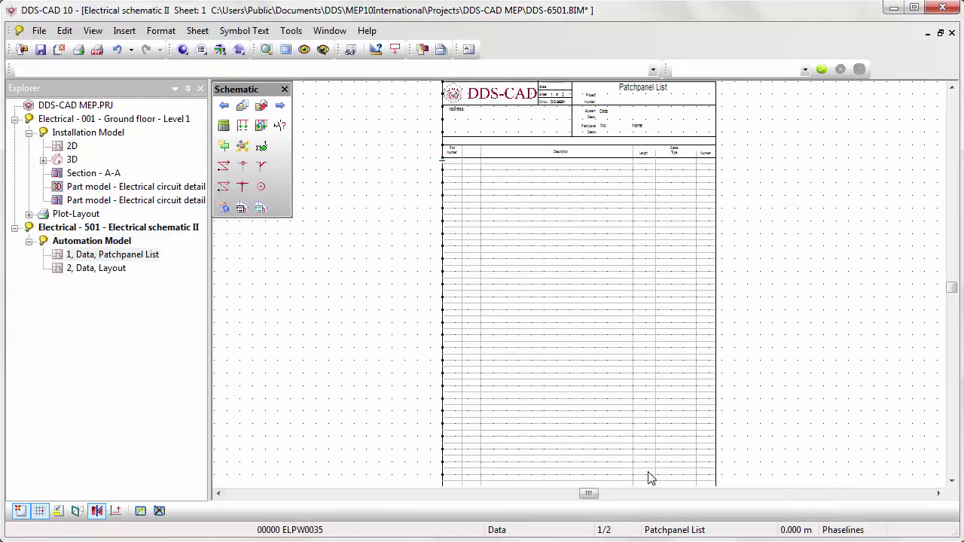
Draw the Data board's circuits into the list with From MM To *, then zoom on its header
click(244, 128)
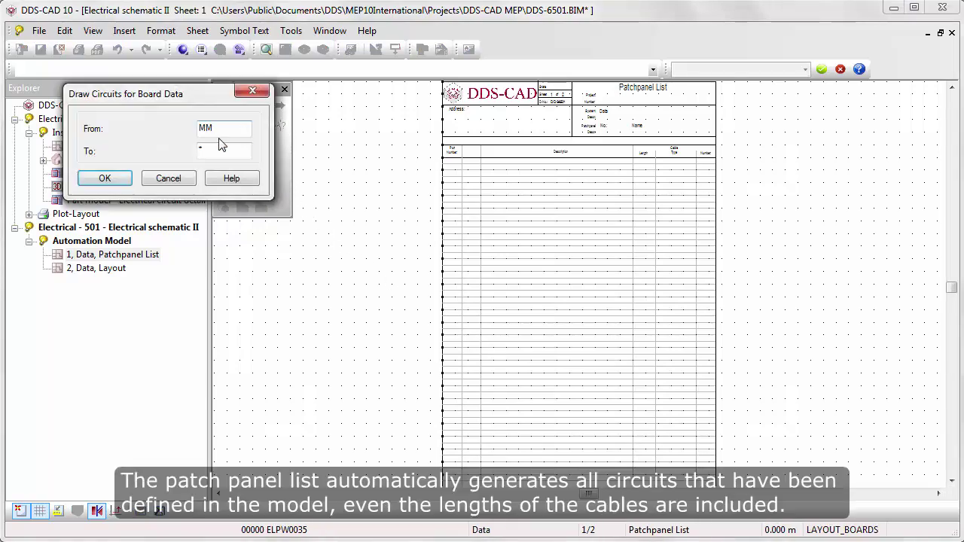
click(125, 181)
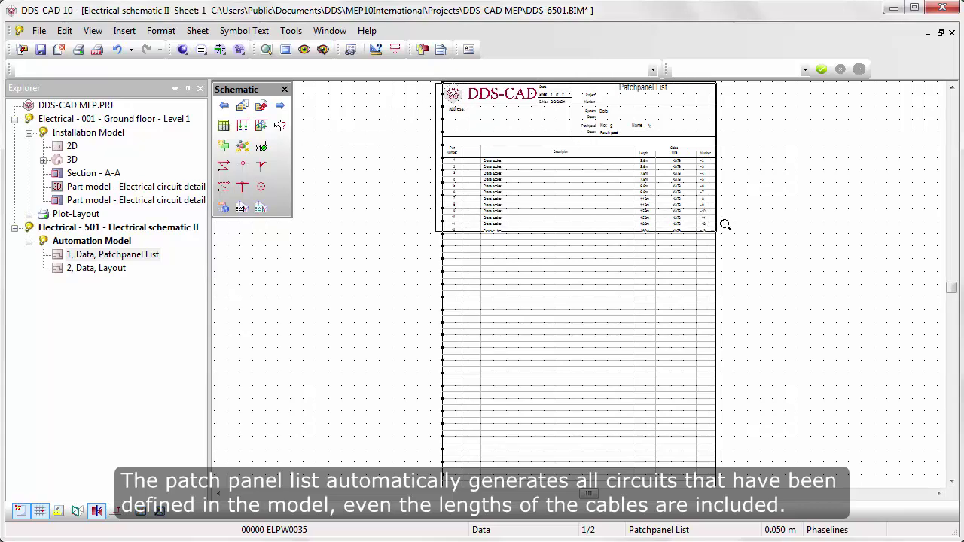
drag(443, 82, 735, 235)
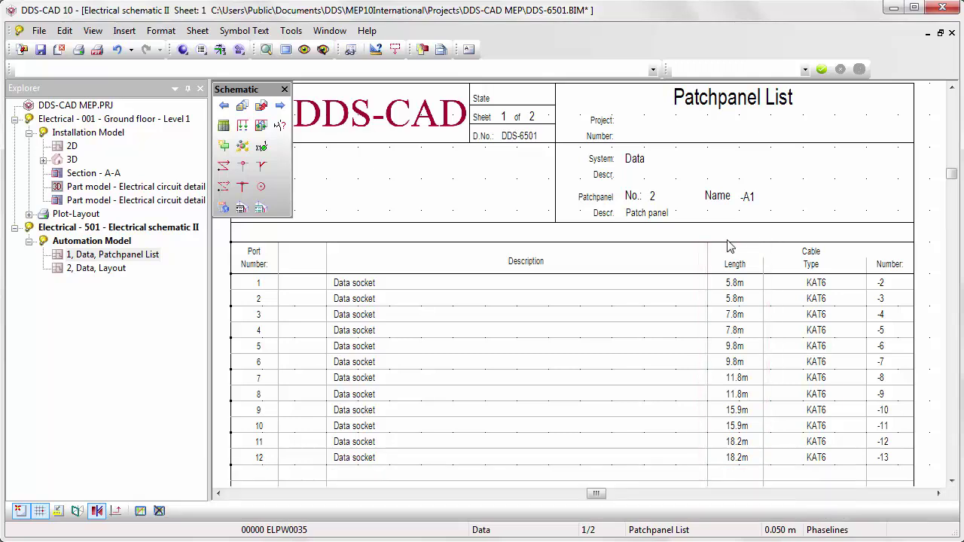
Create a second patch panel list filled with patch panel -A2's six LWL circuits
click(266, 131)
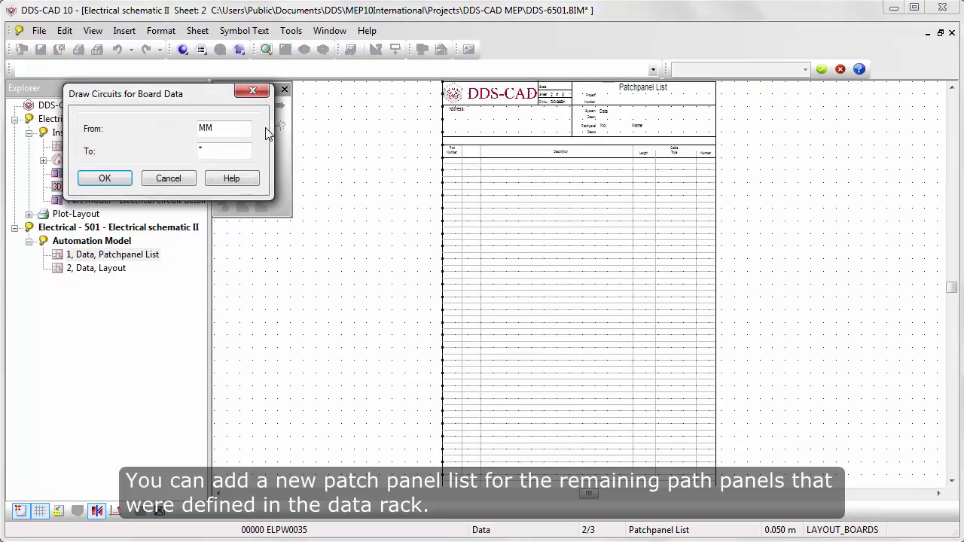
click(105, 179)
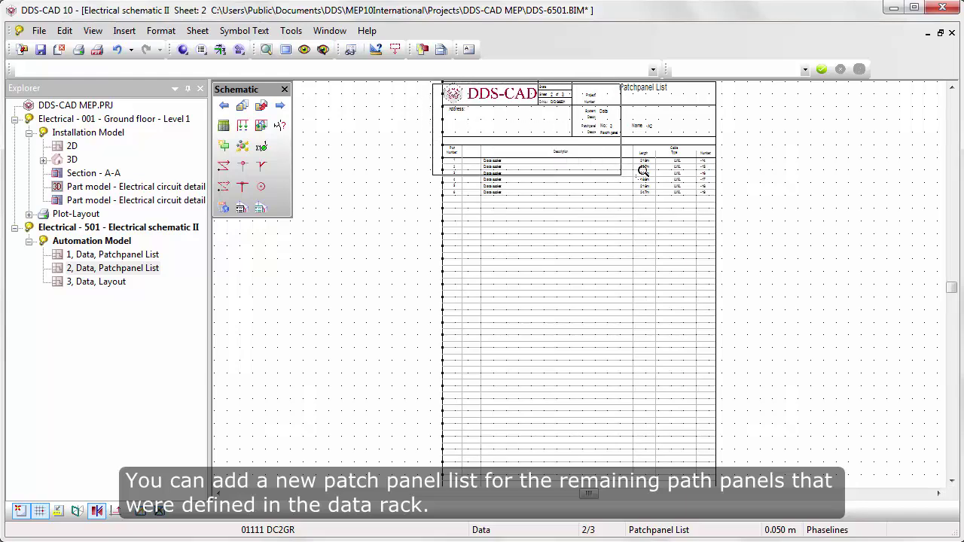
click(727, 197)
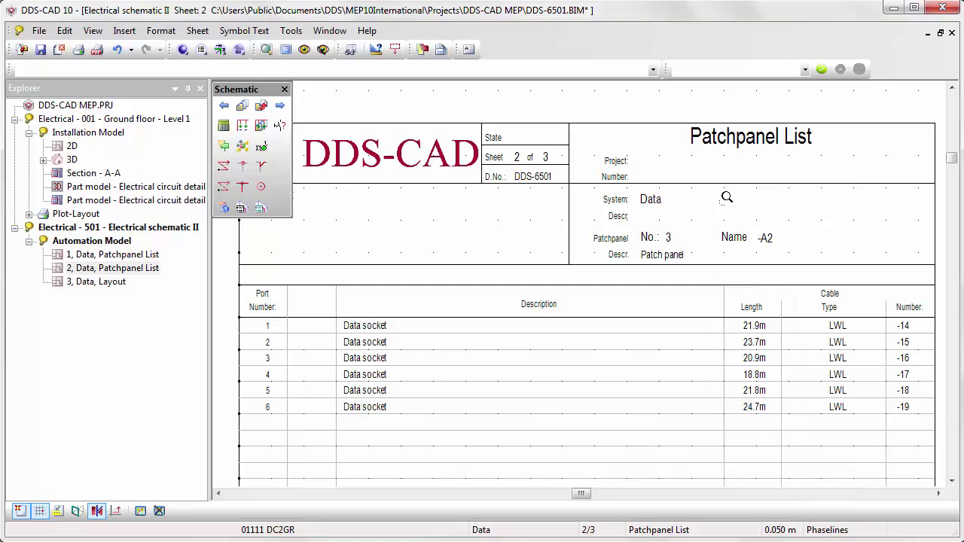
Open the '3, Data, Layout' sheet and create a Distribution Board Layout (Inside Layout) model
double_click(120, 286)
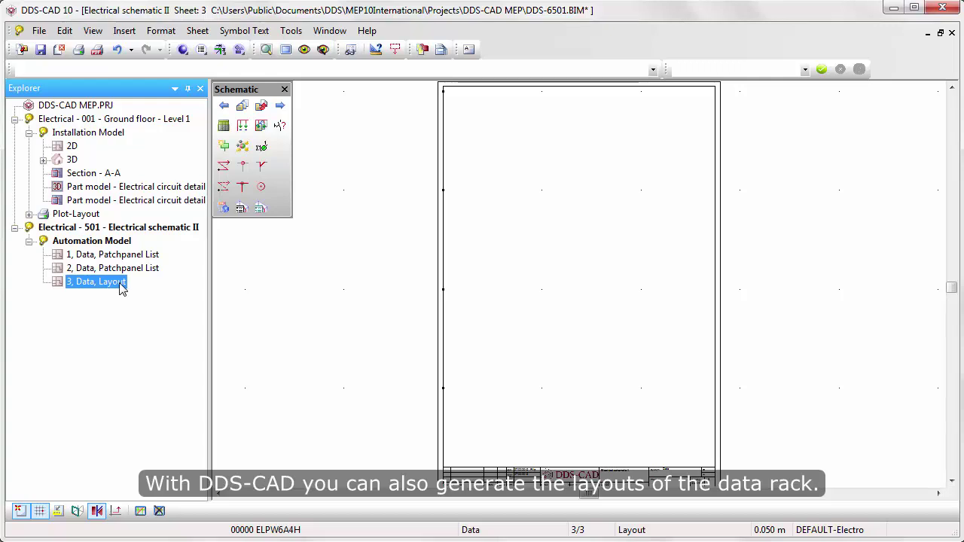
click(226, 54)
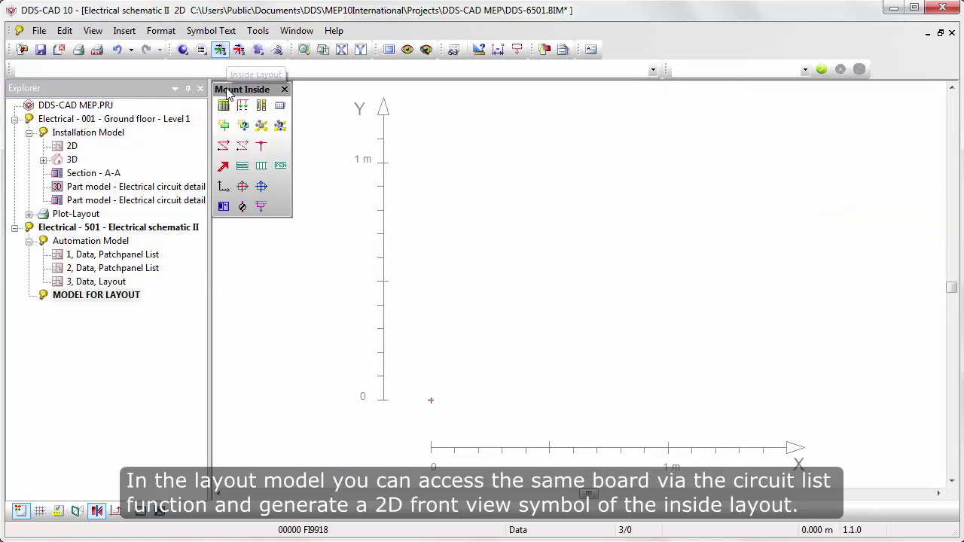
From the Define Board tab, place the 600x600x800 mm, 15 RU Data rack front-view symbol at the origin
click(225, 106)
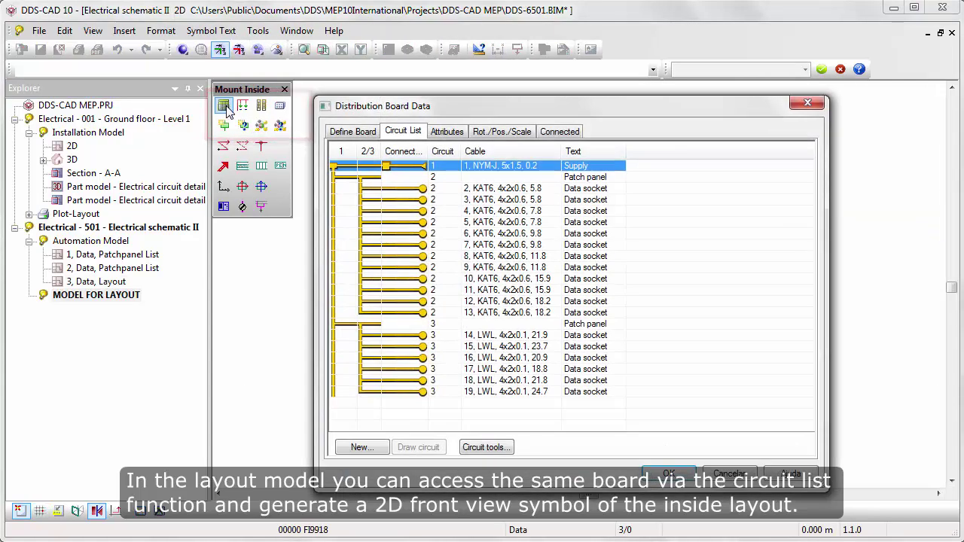
click(334, 131)
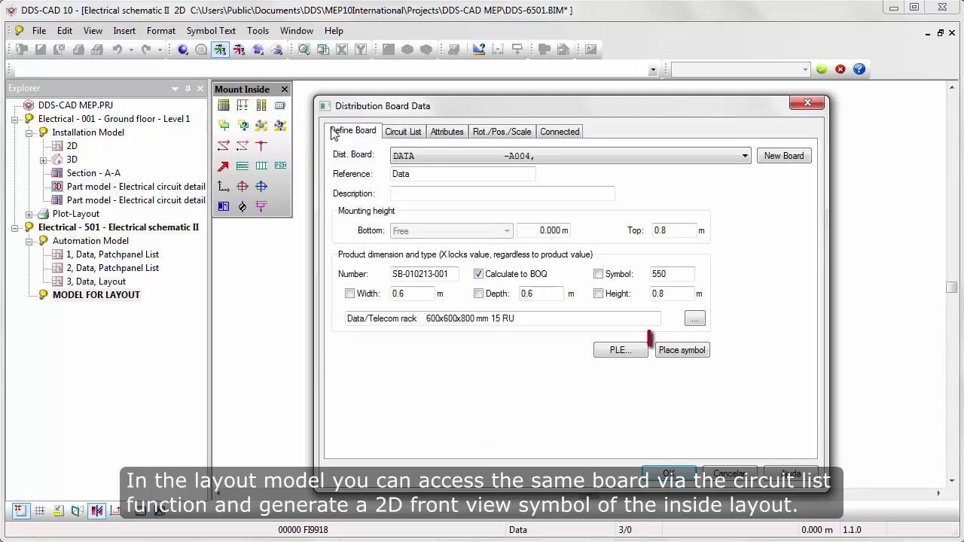
click(685, 357)
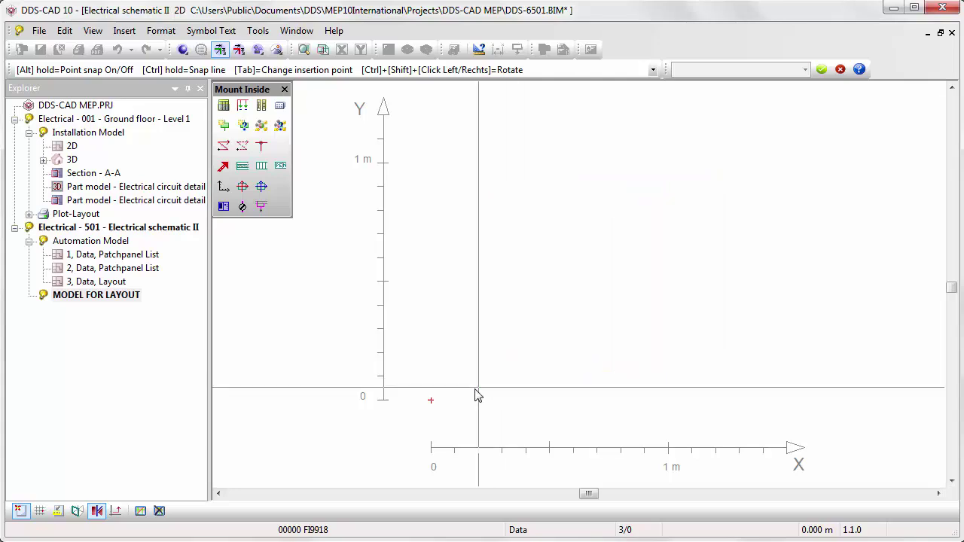
click(436, 404)
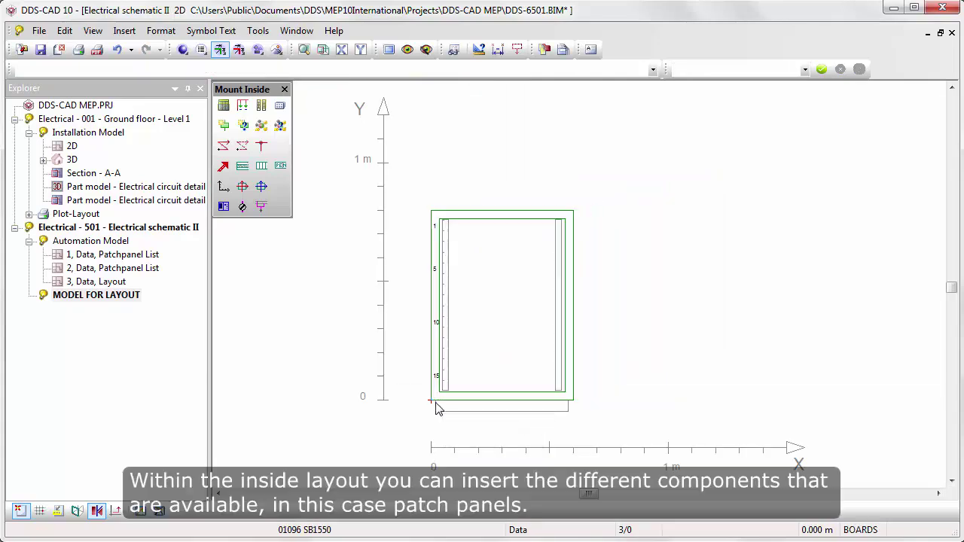
Choose the A - BUS System and PLC group and mount Cat.6 patch panel -A1 at the rack top
click(226, 130)
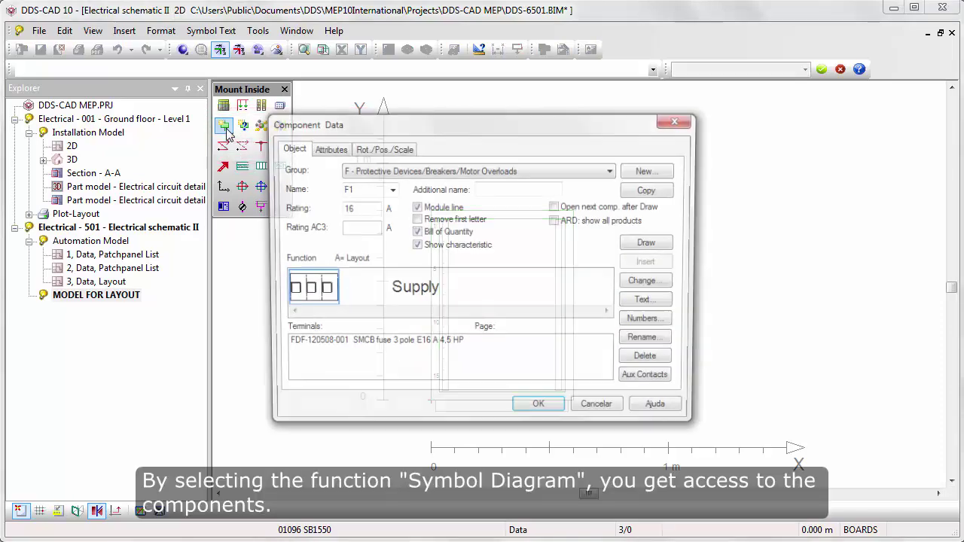
click(351, 172)
click(357, 185)
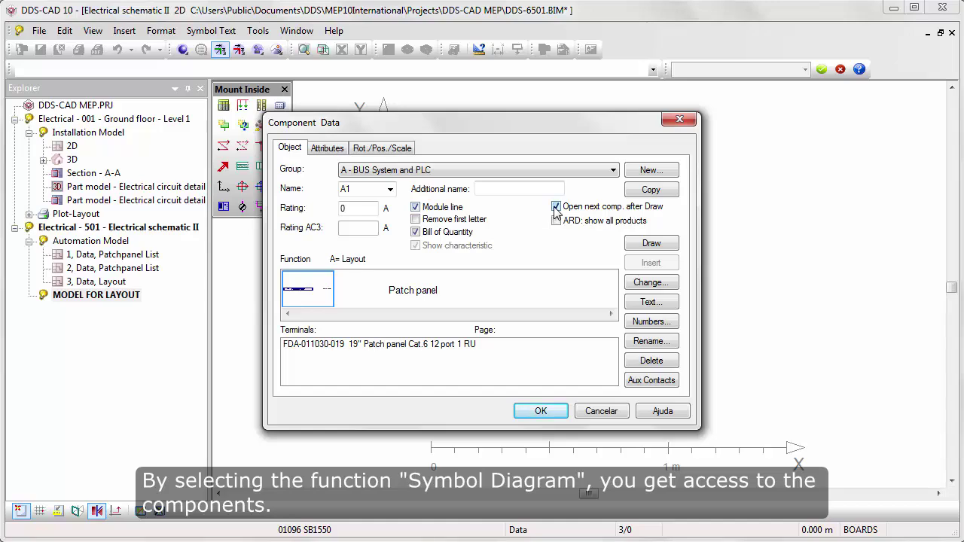
click(632, 243)
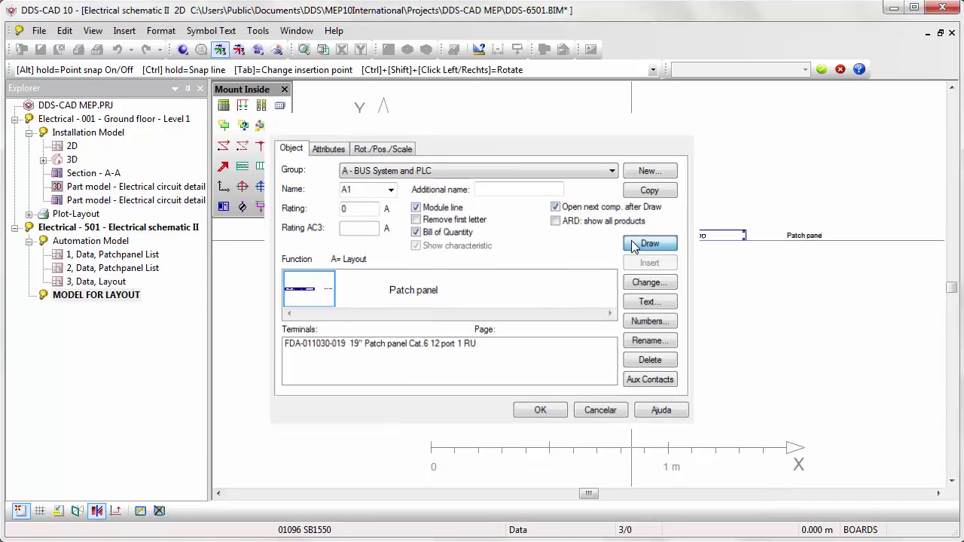
scroll(489, 247, up, 1)
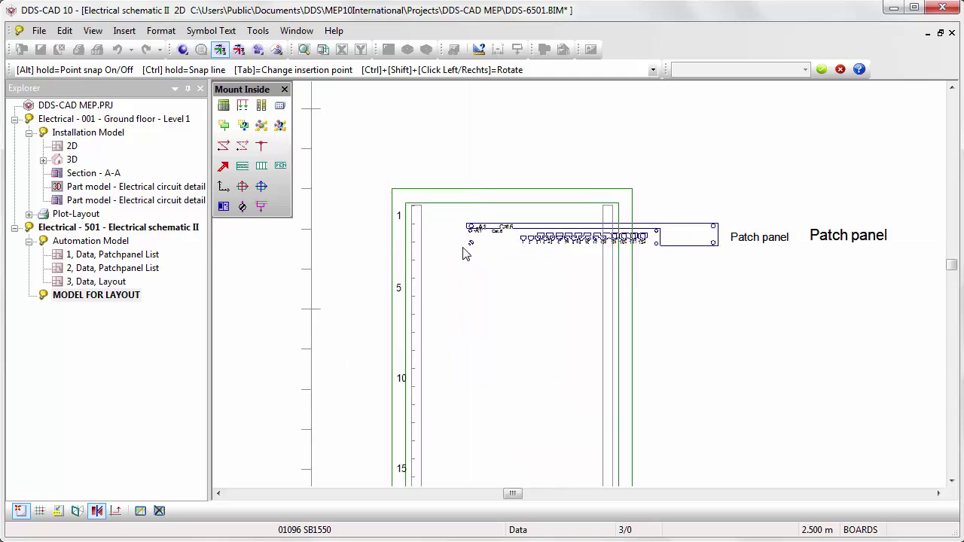
scroll(465, 254, up, 2)
scroll(452, 248, up, 2)
scroll(422, 245, up, 1)
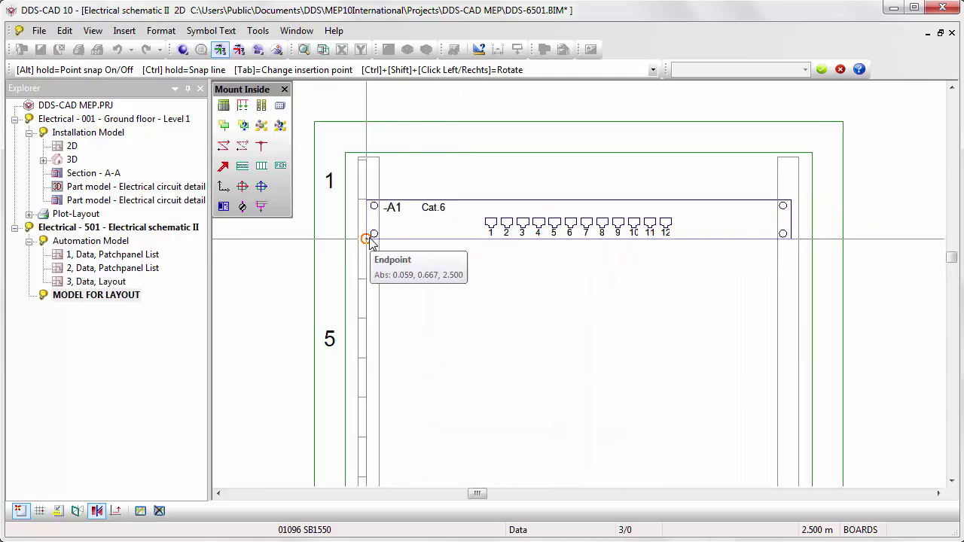
click(369, 240)
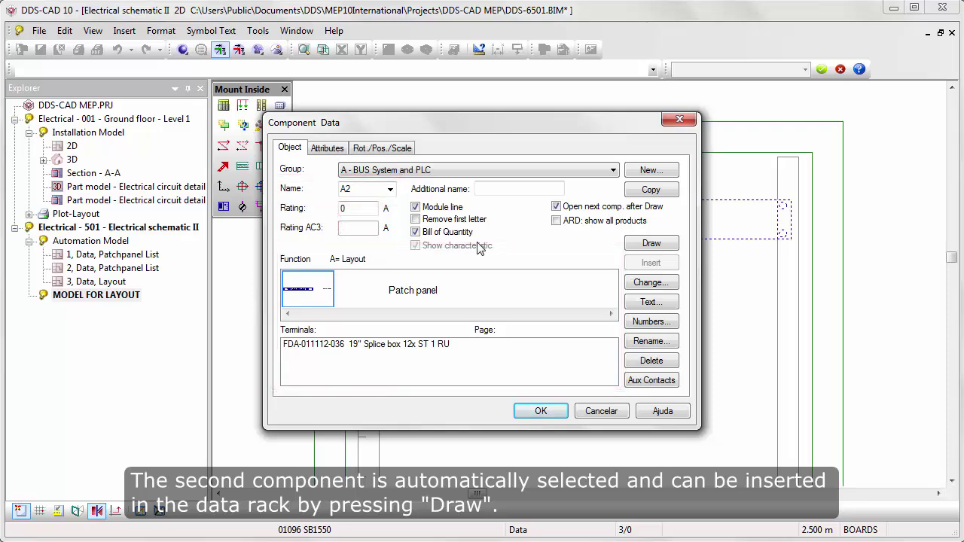
Mount optical splice box -A2 directly below -A1 and confirm
click(628, 245)
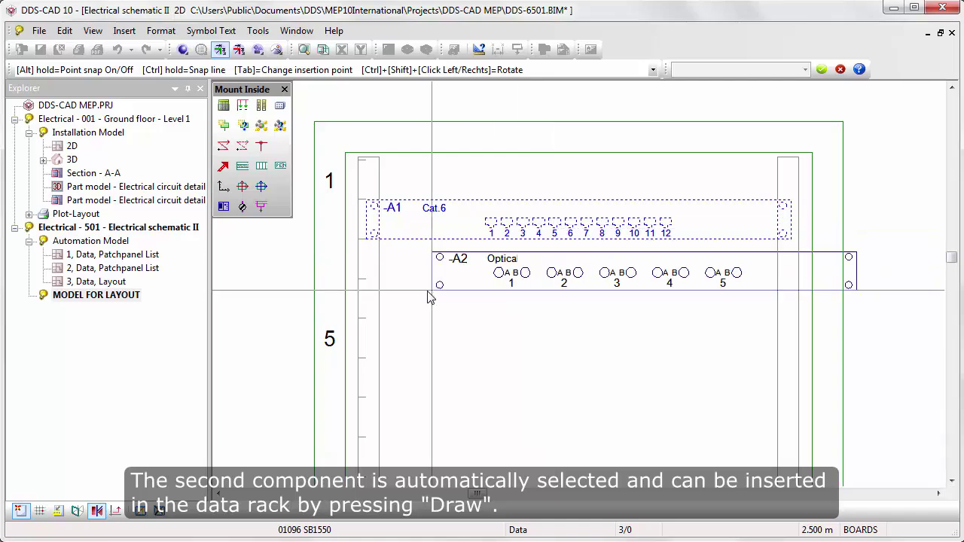
click(373, 318)
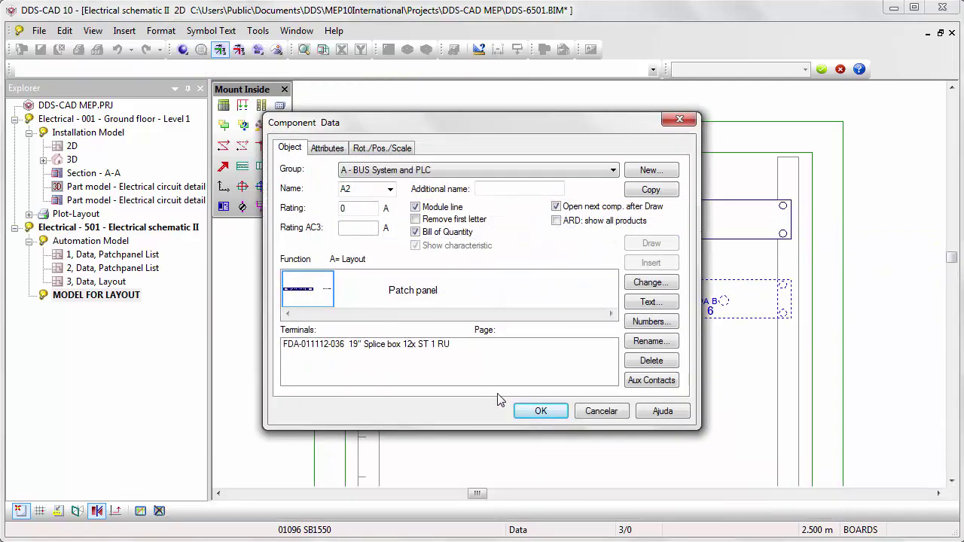
click(531, 413)
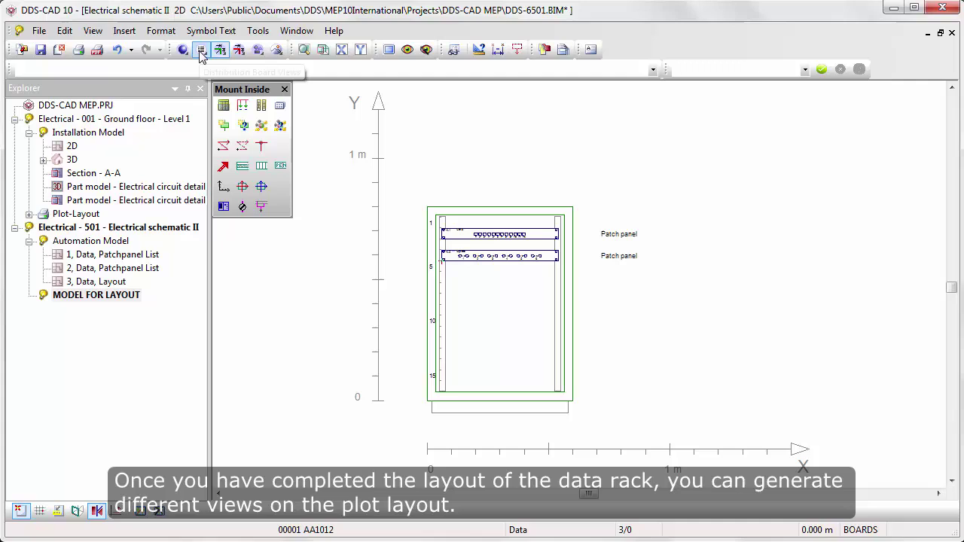
Place a front view of the data rack at scale 1.5 near the top of Sheet 3
click(201, 49)
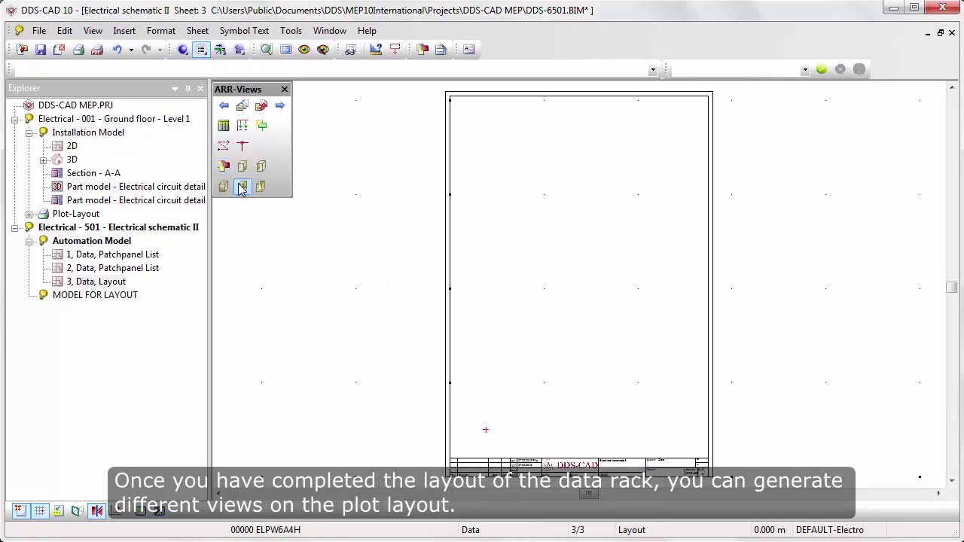
click(241, 188)
text(1.5)
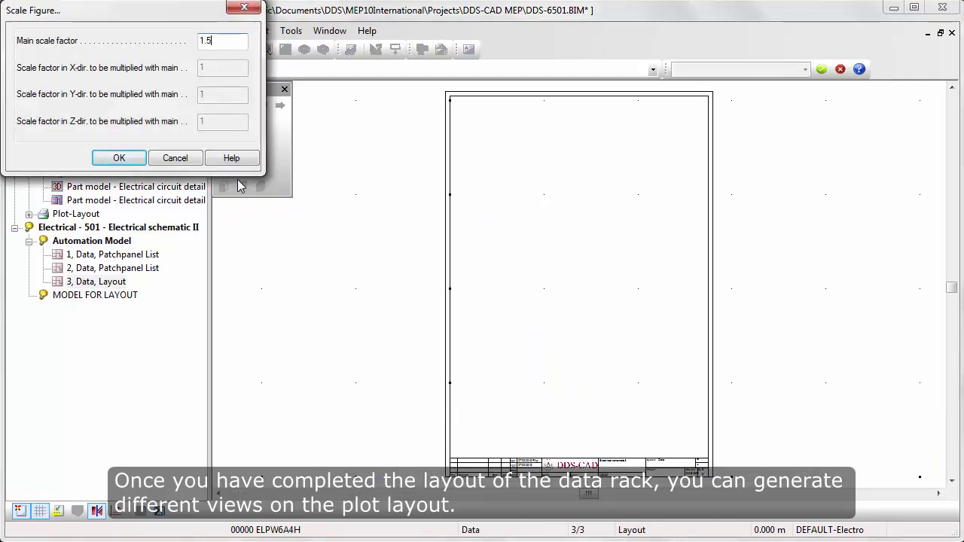
click(121, 157)
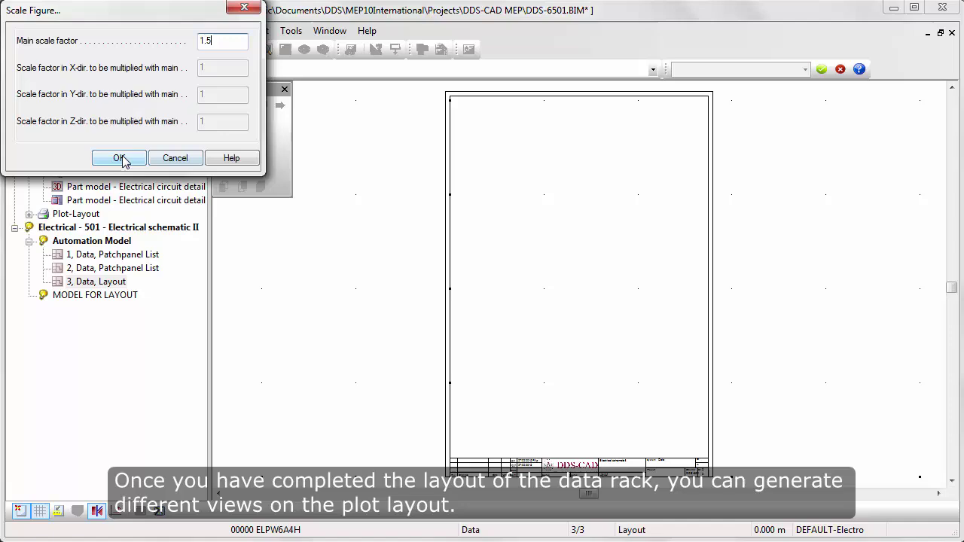
click(500, 236)
Add a 3D view of the rack at scale 1.5 below the front view
click(262, 188)
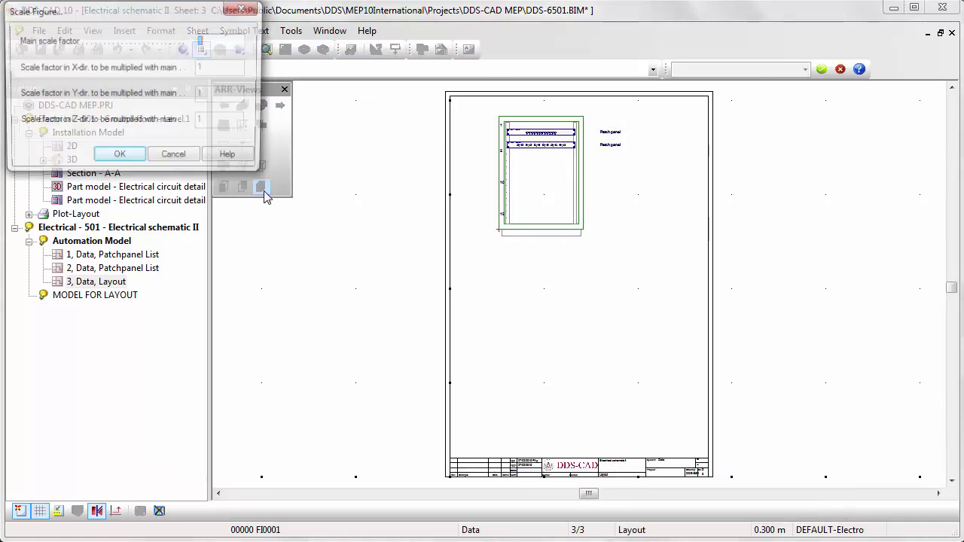
text(1.5)
key(Return)
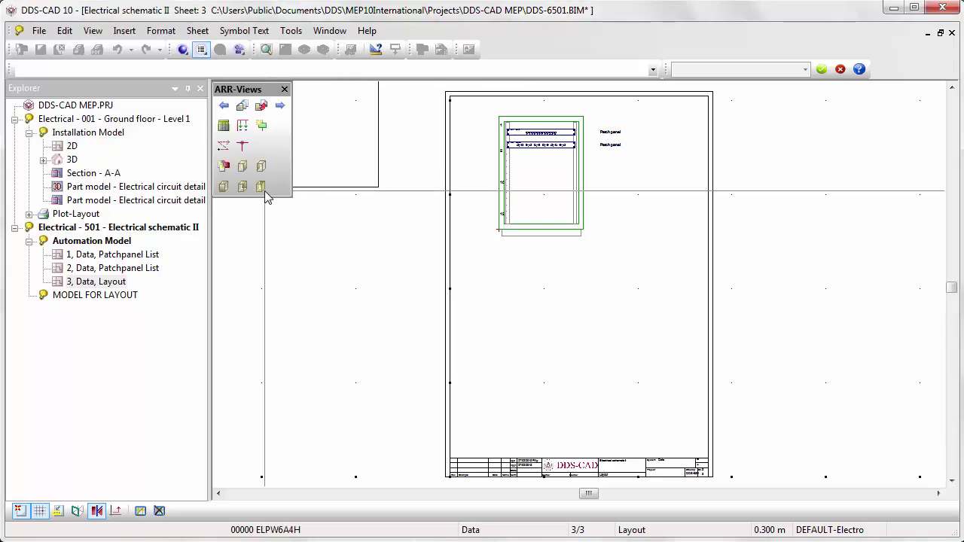
click(490, 403)
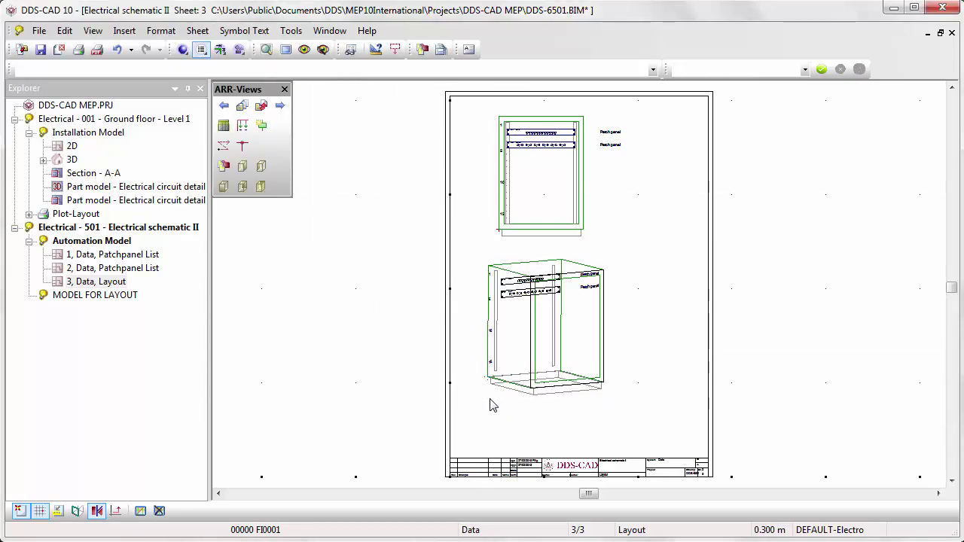